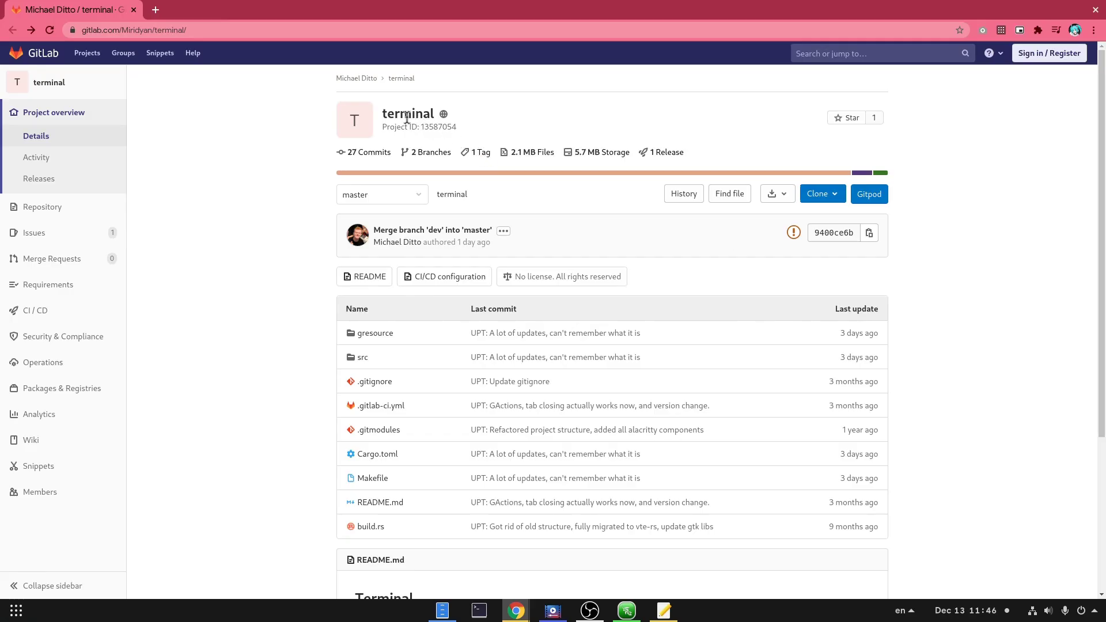
Step: Select the 'terminal' project title on the GitLab repository page
double_click(407, 117)
Step: Open a terminal and run cargo run in ~/Git/terminal to build and launch the app
key(super)
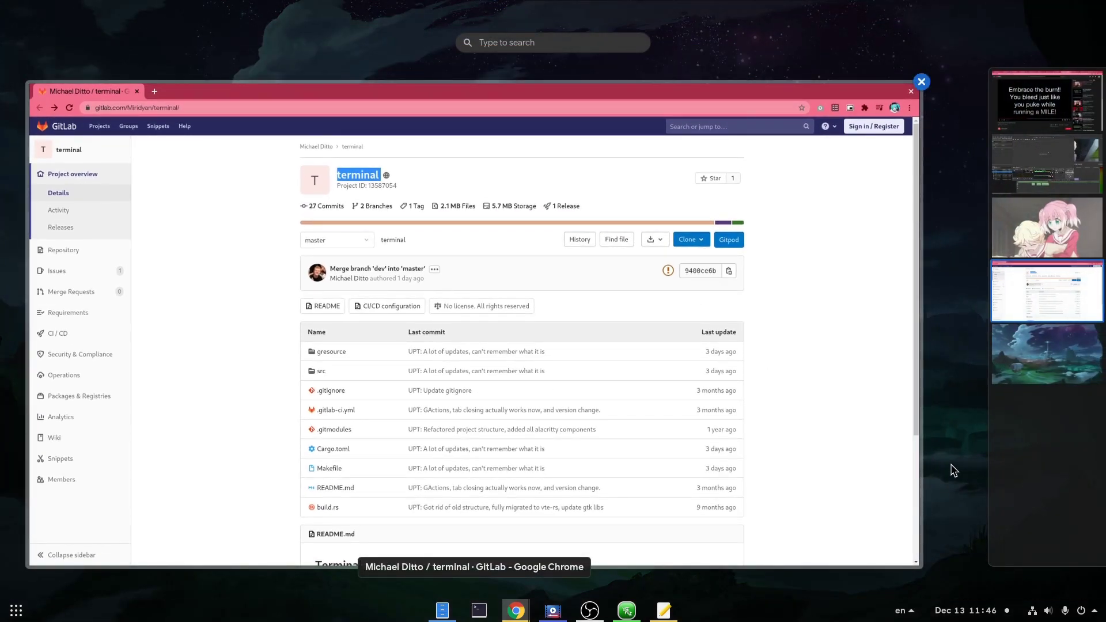
scroll(954, 471, down, 1)
click(479, 612)
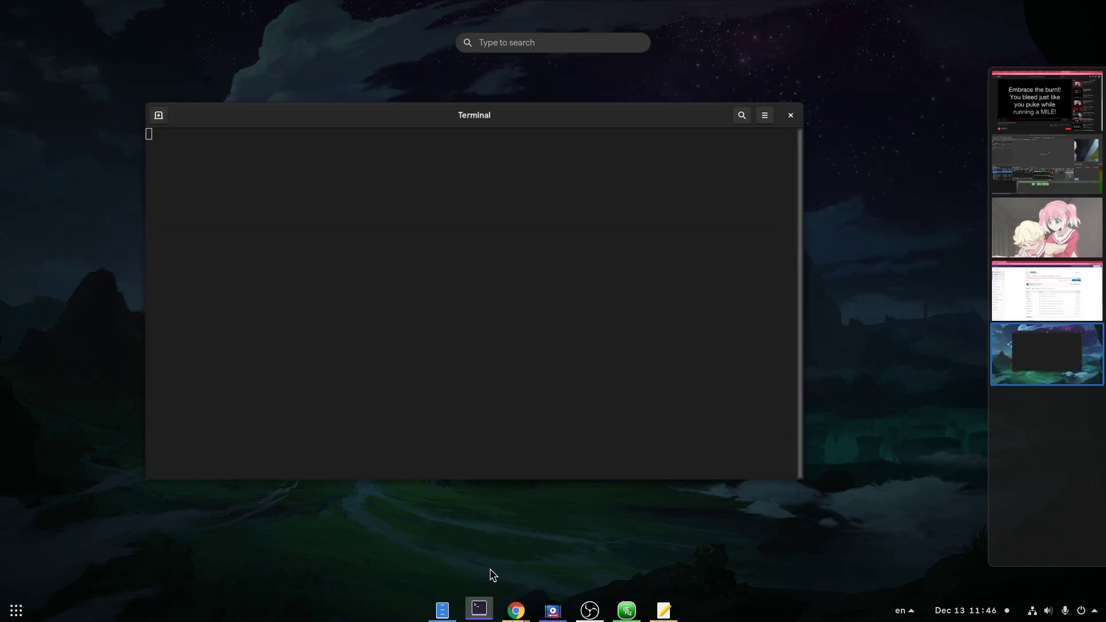
click(491, 350)
text(cd )
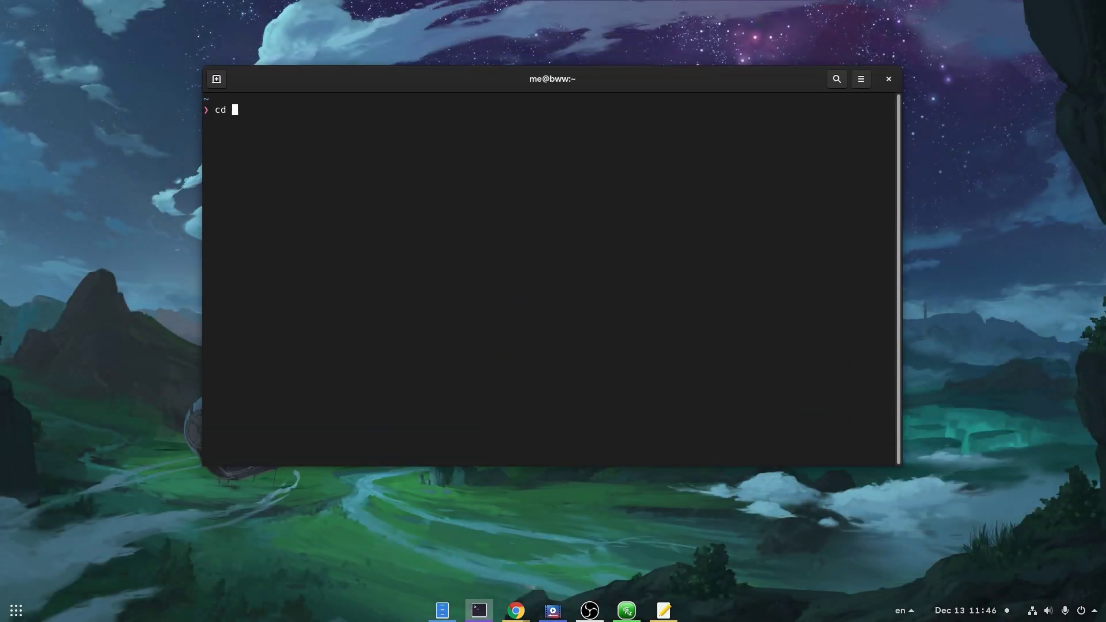
text(Git/terminal/)
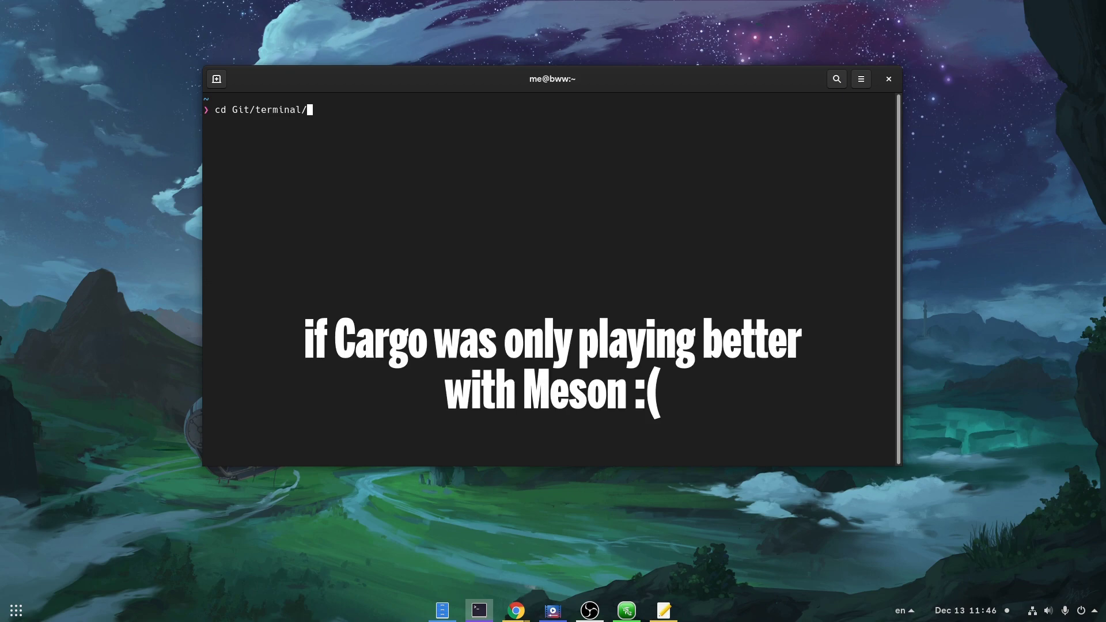
key(Return)
text(cargo r)
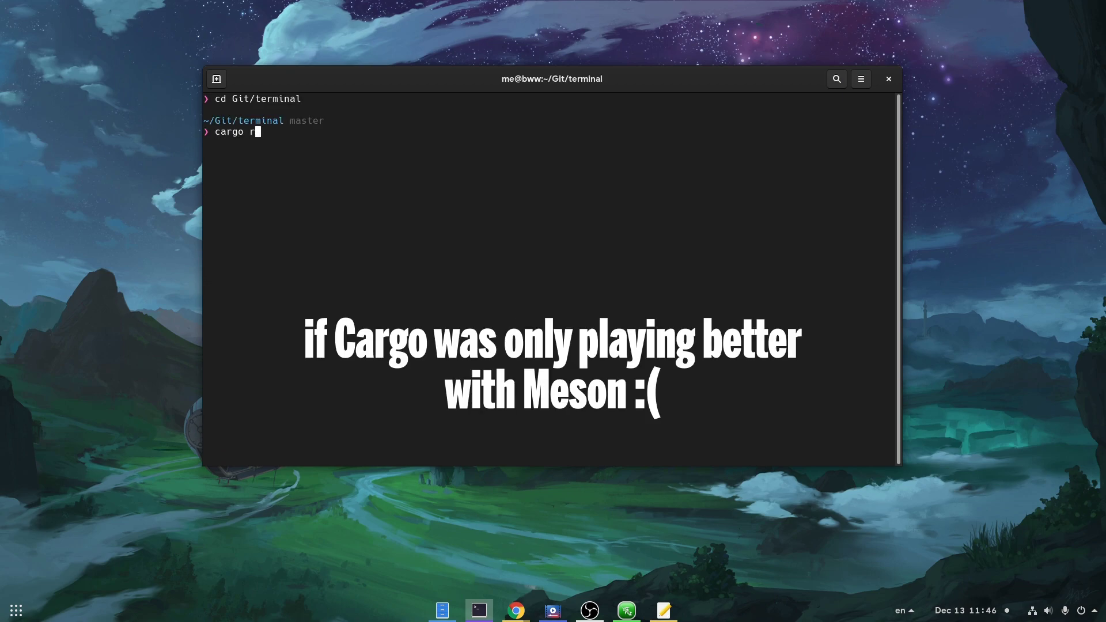
text(un)
key(Return)
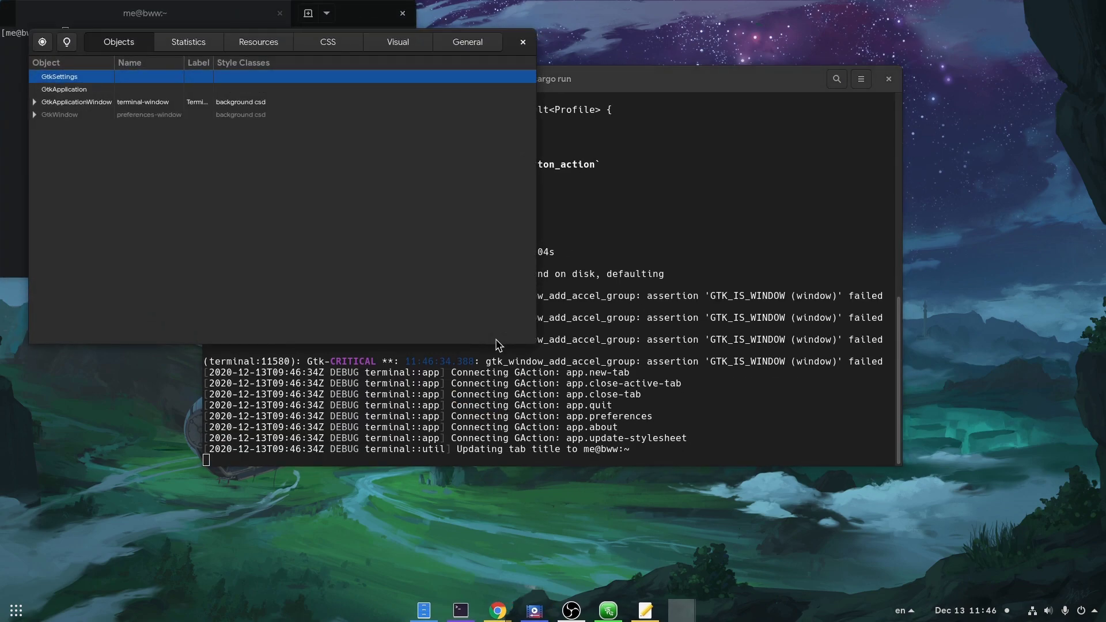
Step: Find and close the GTK Inspector window that opened alongside the app
key(super)
click(605, 173)
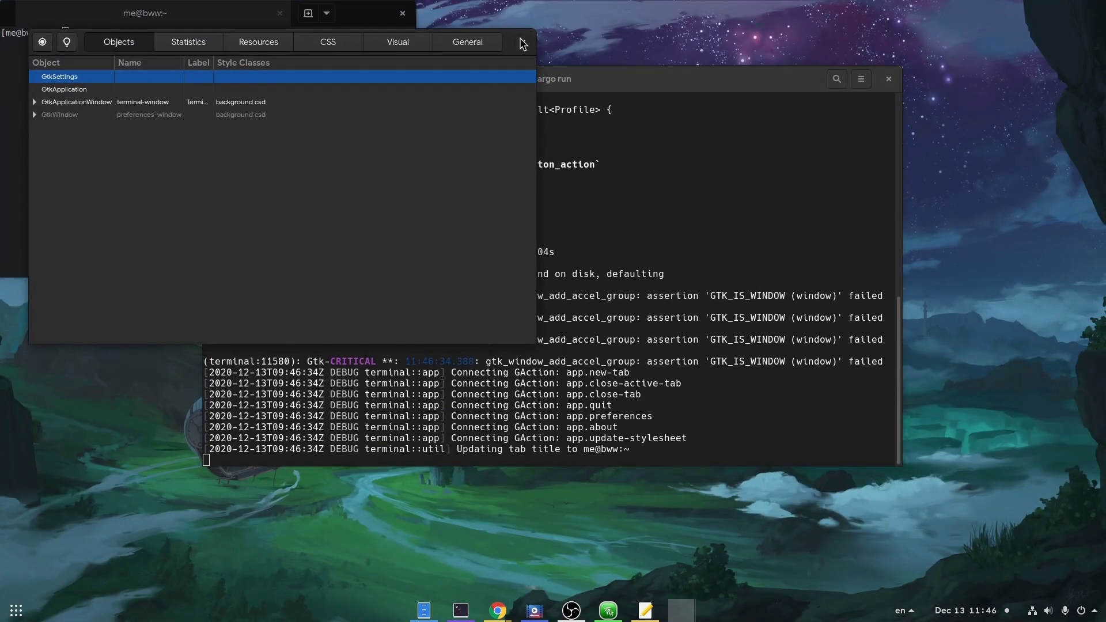
click(523, 44)
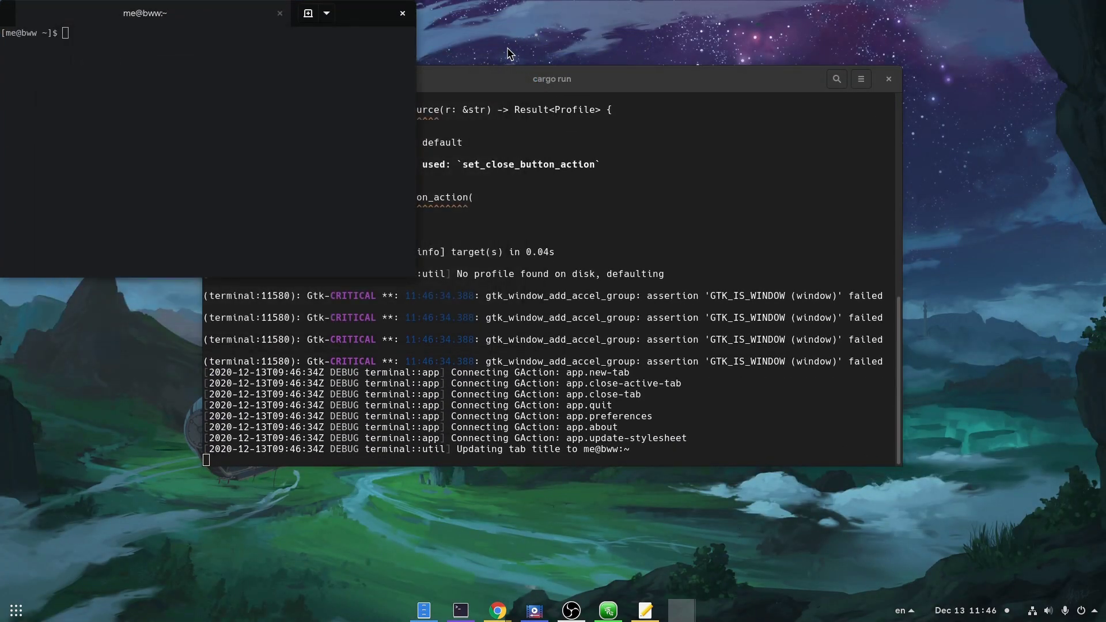
key(super)
Step: Move the cargo run window to another workspace, then reposition and enlarge the new terminal
drag(657, 320, 1046, 355)
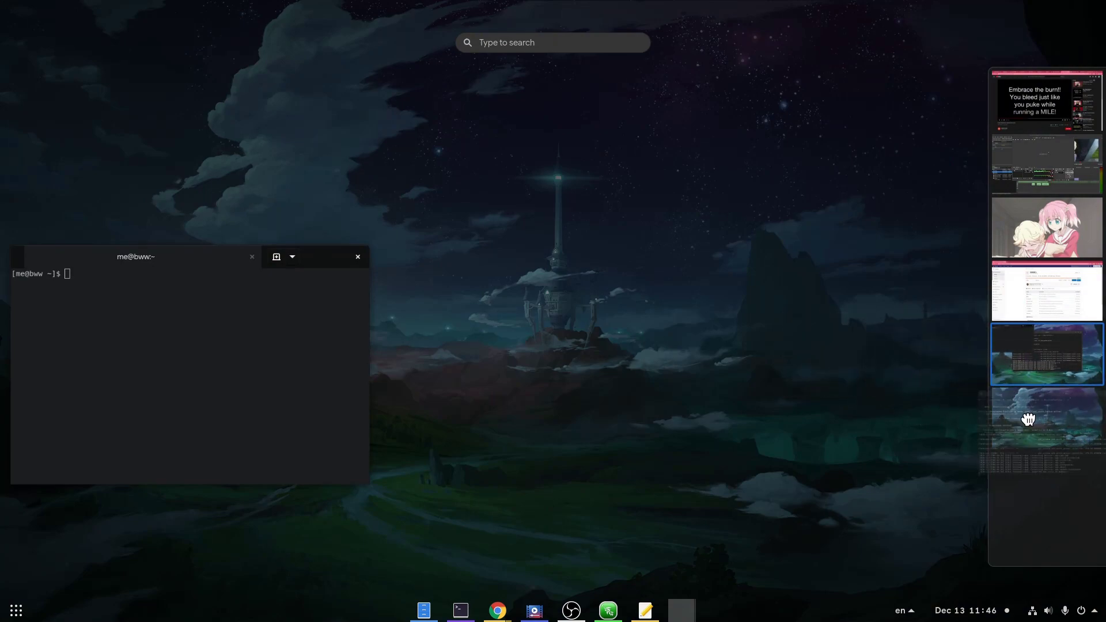
click(205, 327)
super+drag(197, 135, 334, 196)
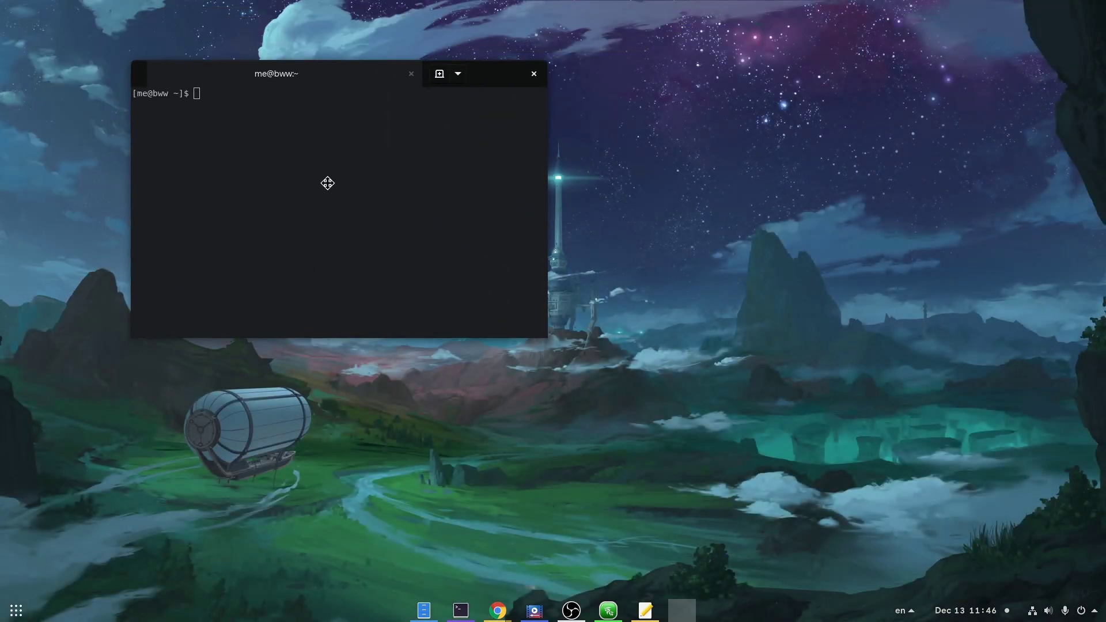
mouse_move(514, 303)
mouse_down()
mouse_move(867, 478)
mouse_move(894, 481)
mouse_up()
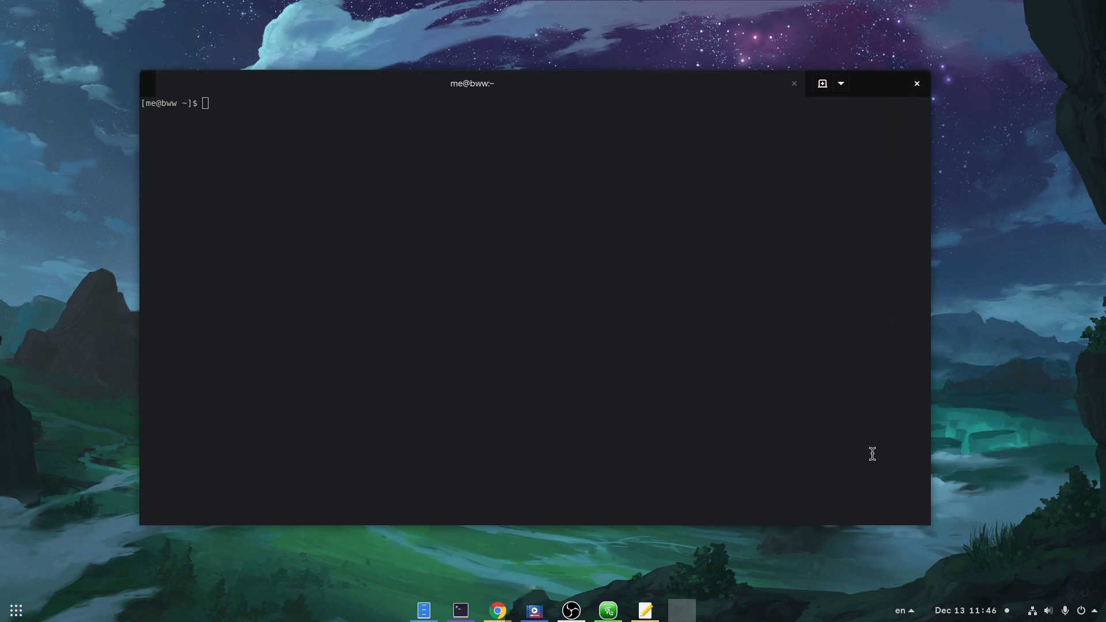
Step: Add three more tabs for four shells, then check the fourth, second and third tabs
click(824, 84)
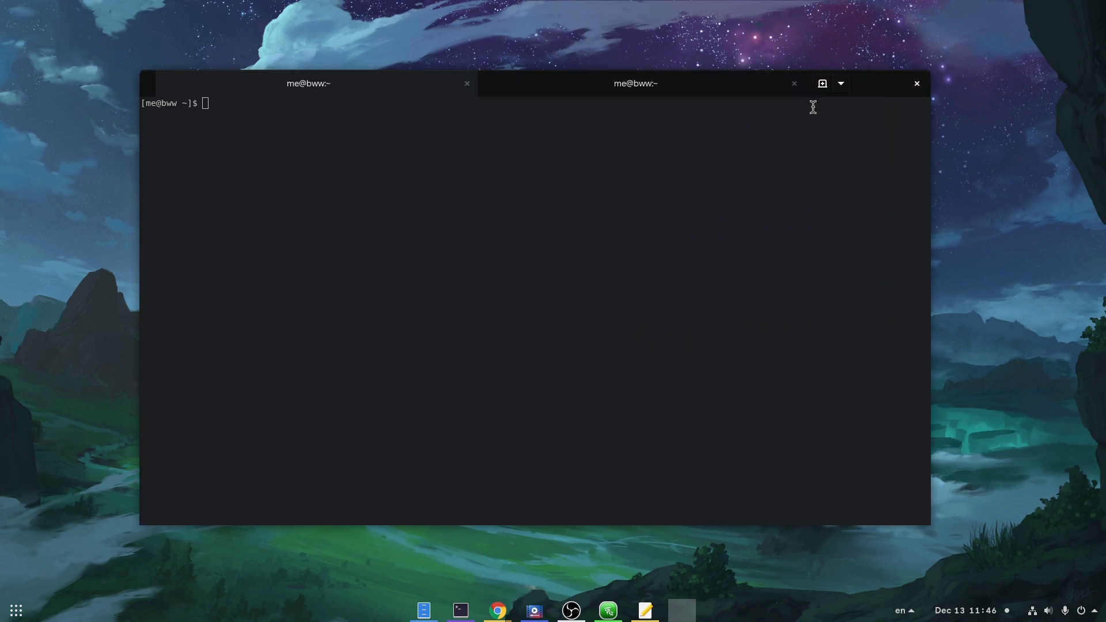
click(824, 84)
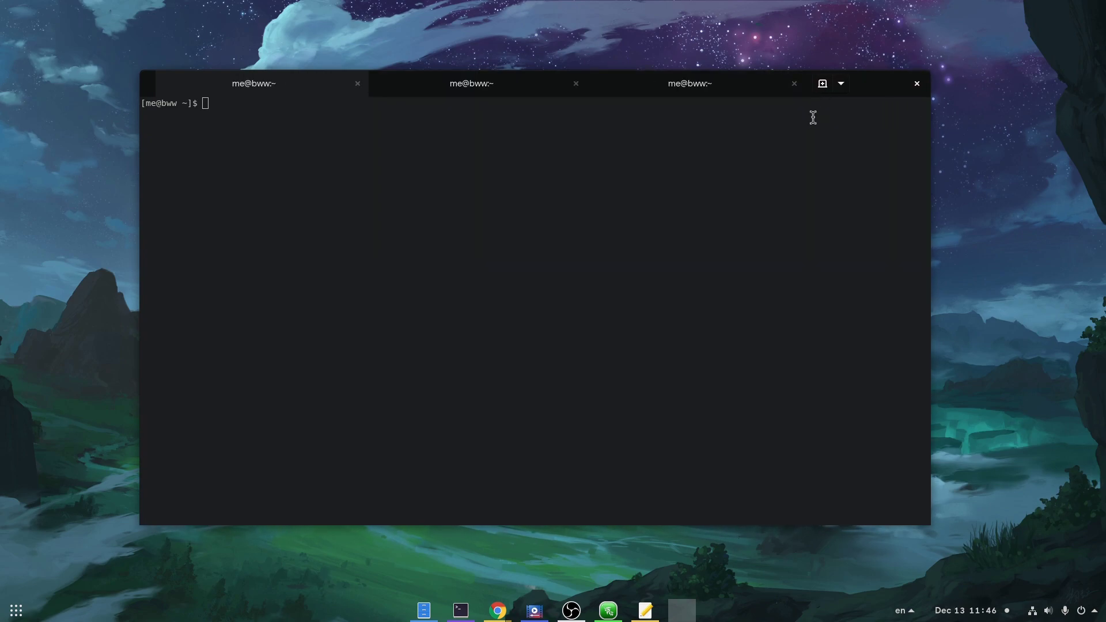
click(823, 84)
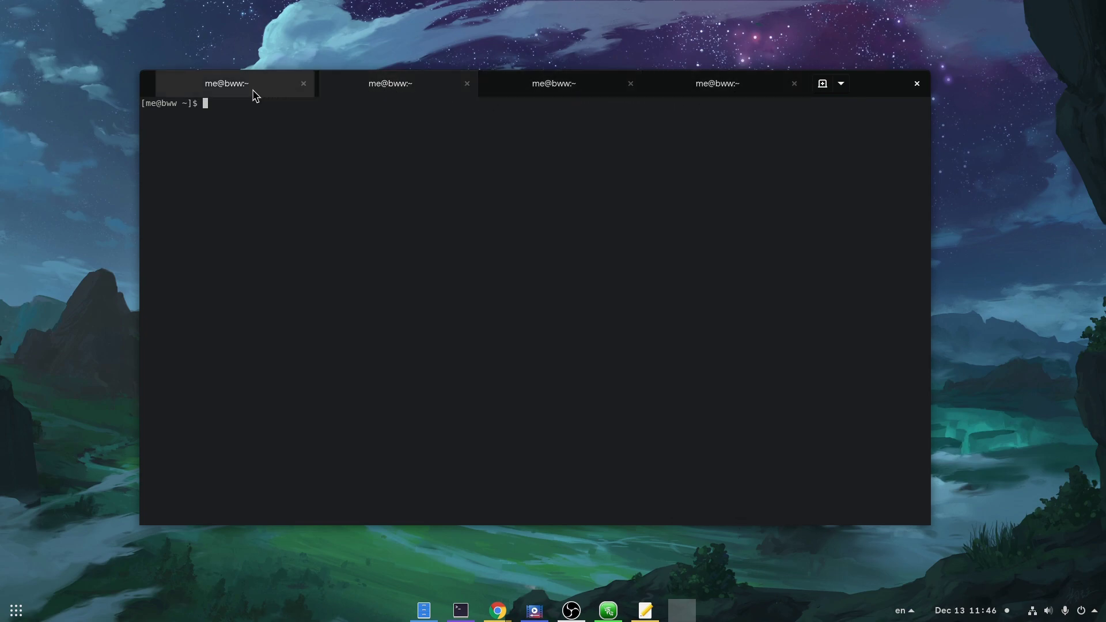
click(727, 83)
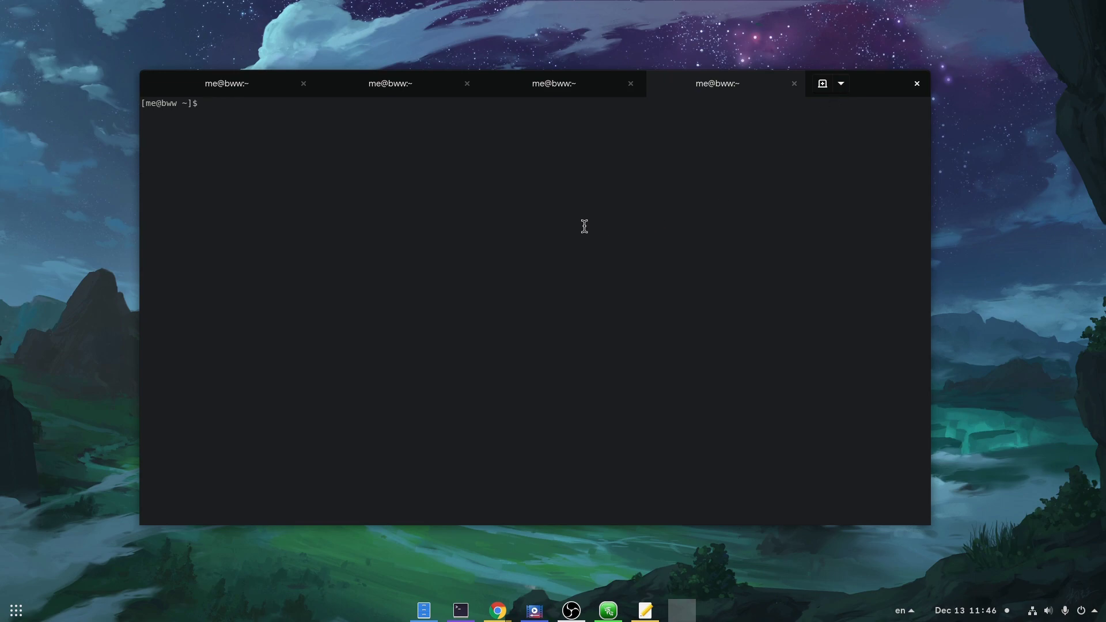
click(390, 87)
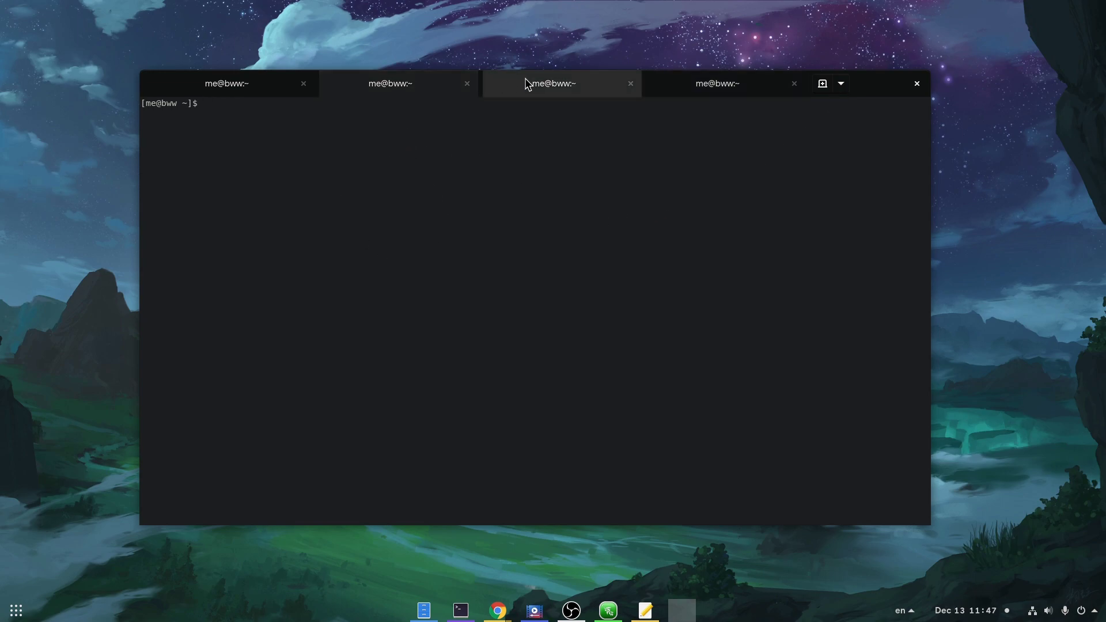
click(553, 83)
drag(547, 86, 568, 93)
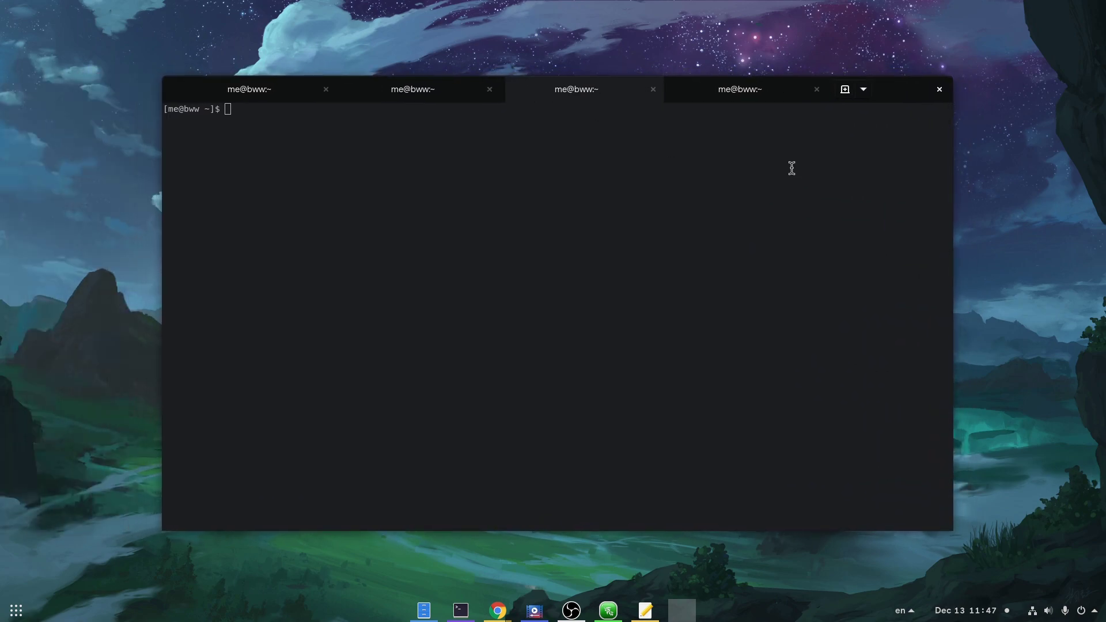
Step: Open Preferences from the tab-bar menu and browse Profiles, Notifications and Keyboard Shortcuts
click(864, 88)
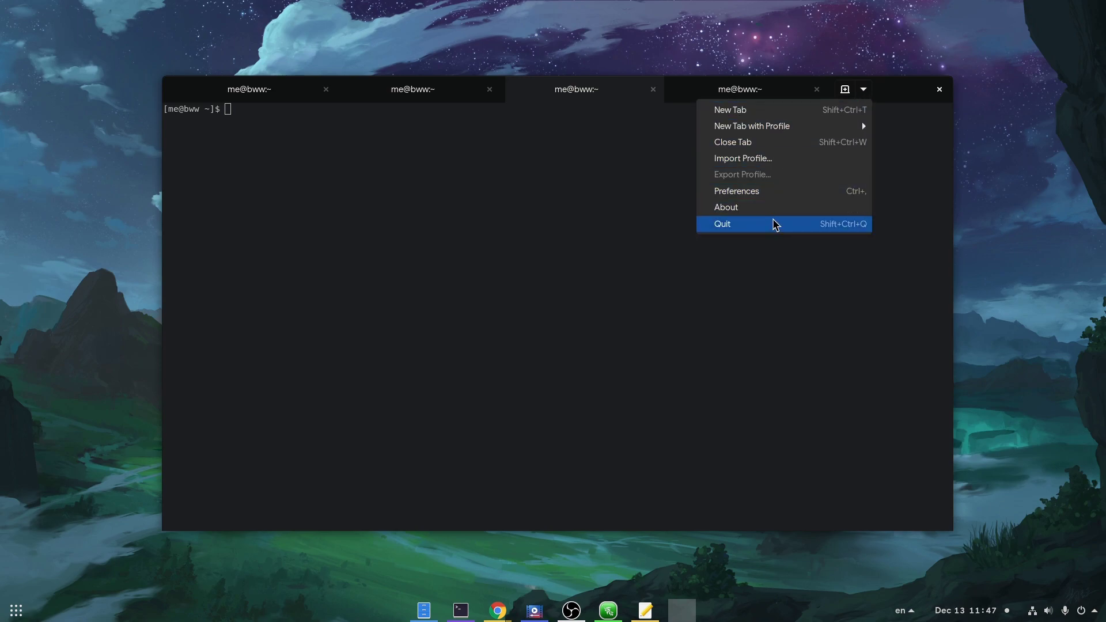
click(760, 192)
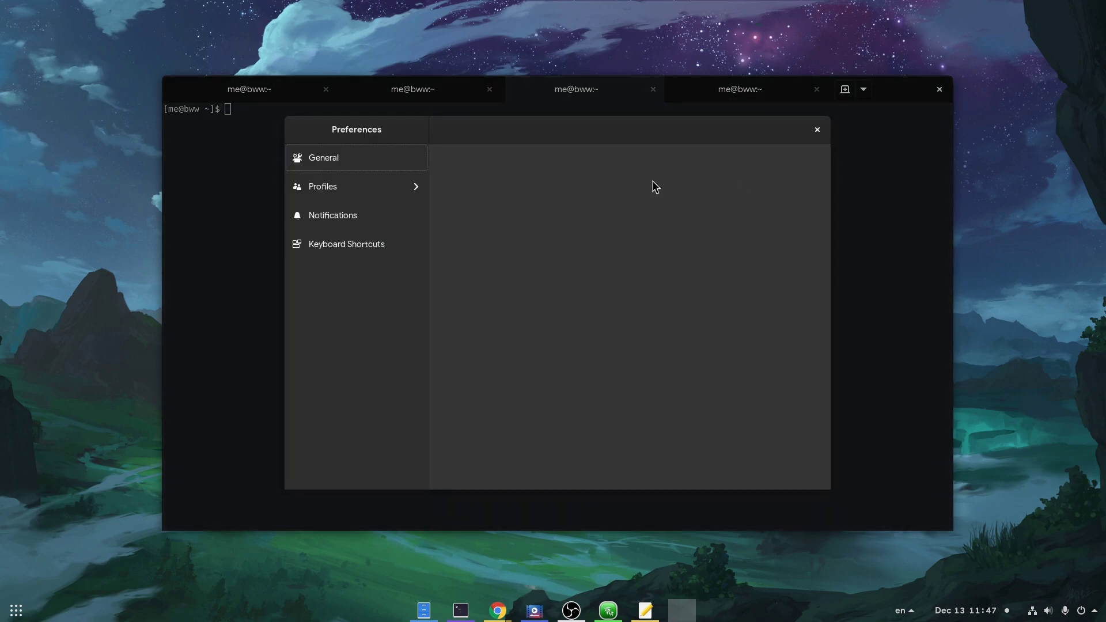
click(372, 187)
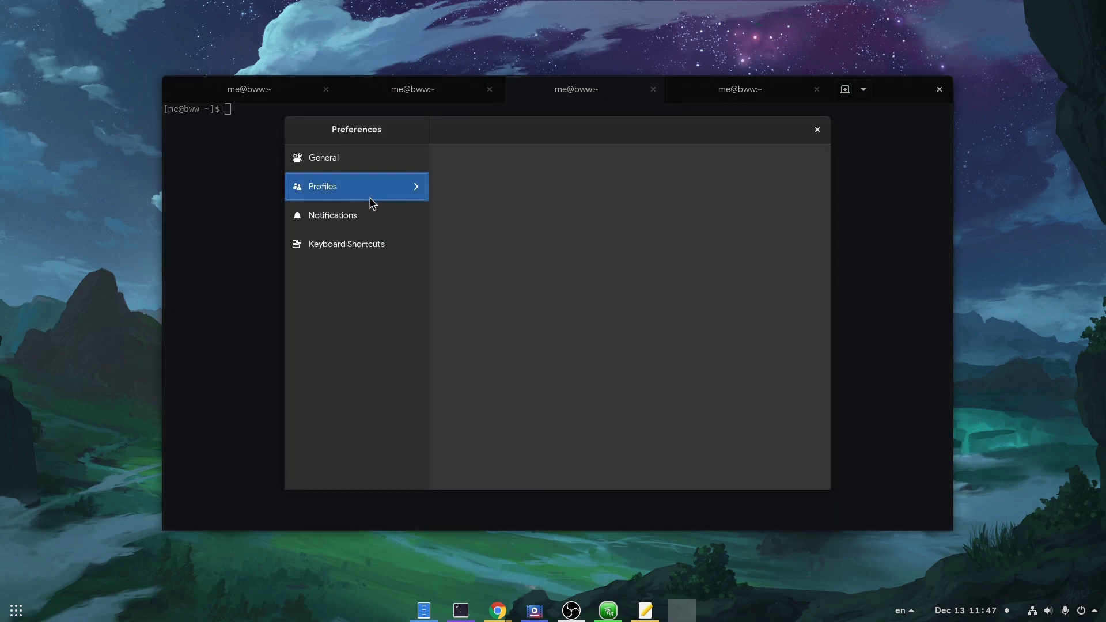
click(366, 215)
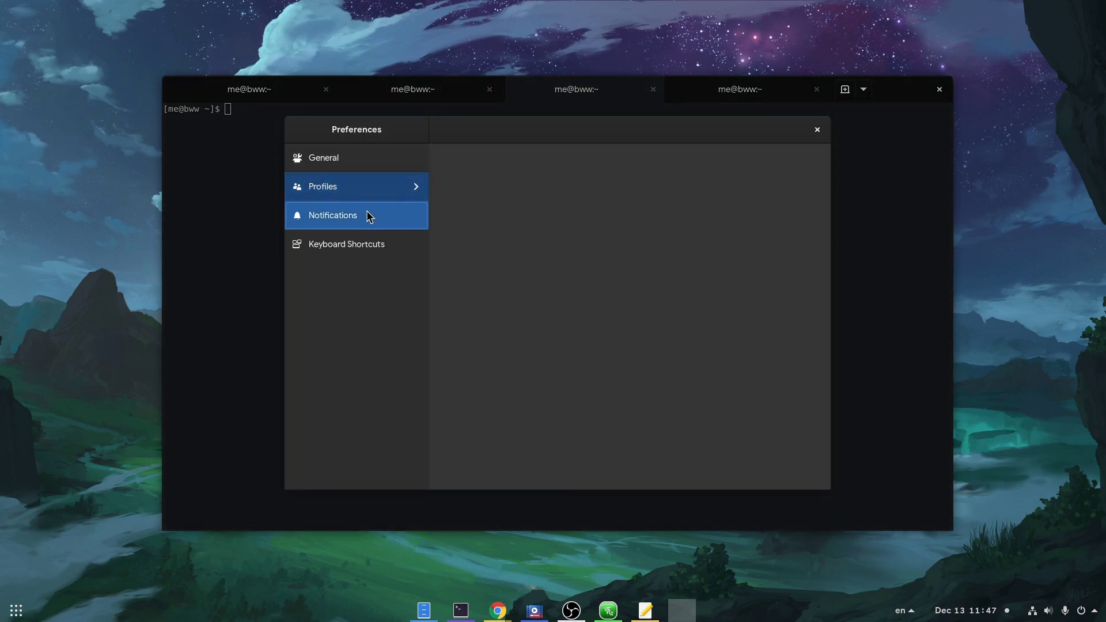
click(371, 248)
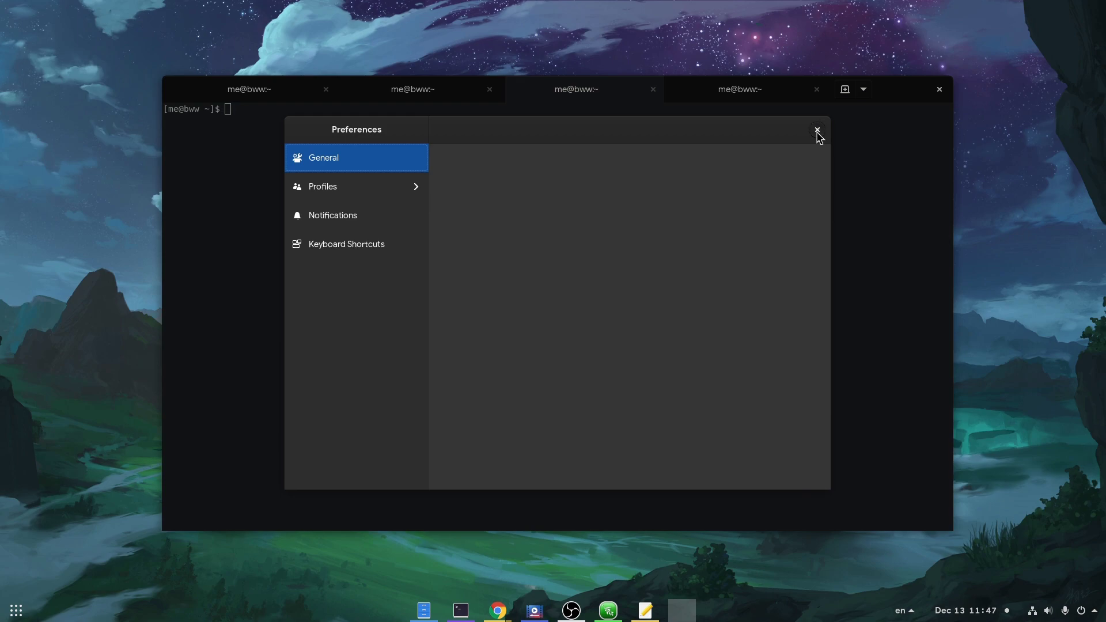
Step: Dismiss the Preferences dialog with its X button
click(819, 132)
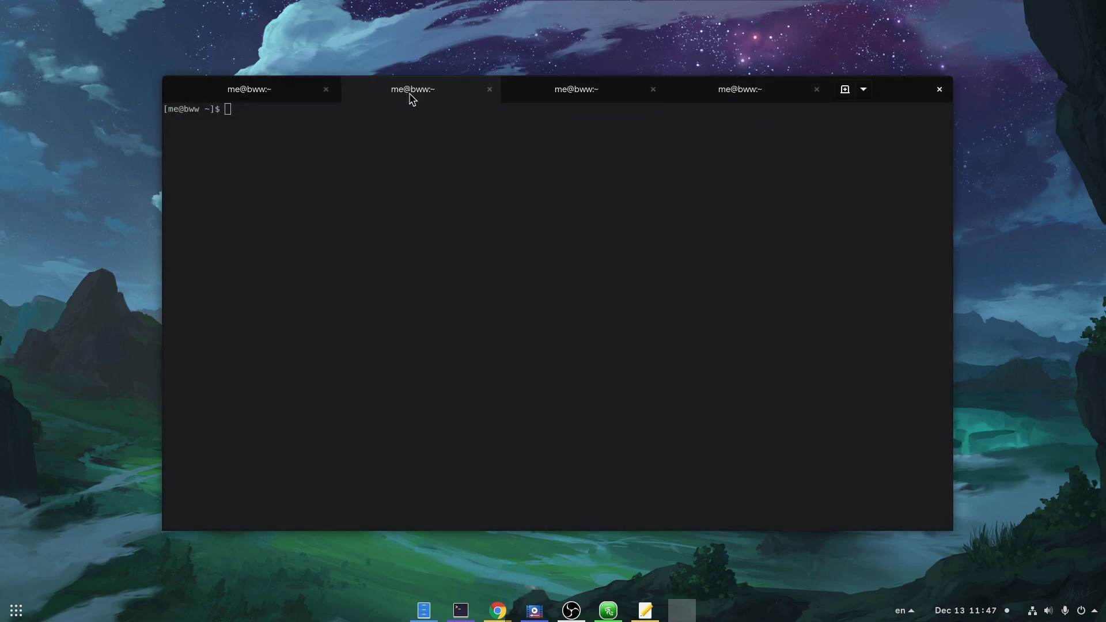